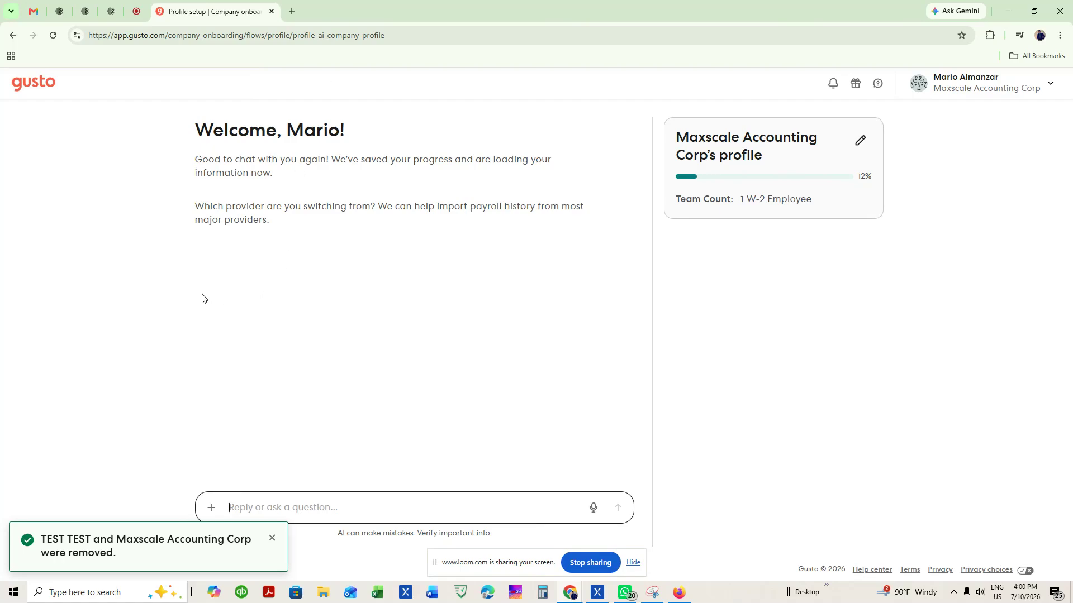
Go to Settings > People and expand the Add person options.
click(977, 90)
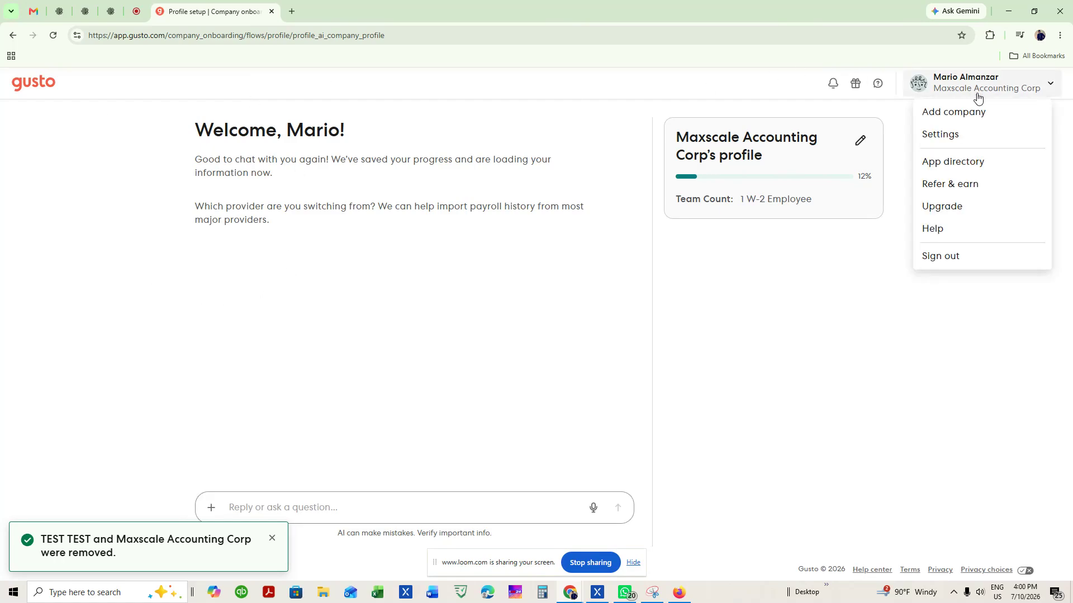
click(974, 137)
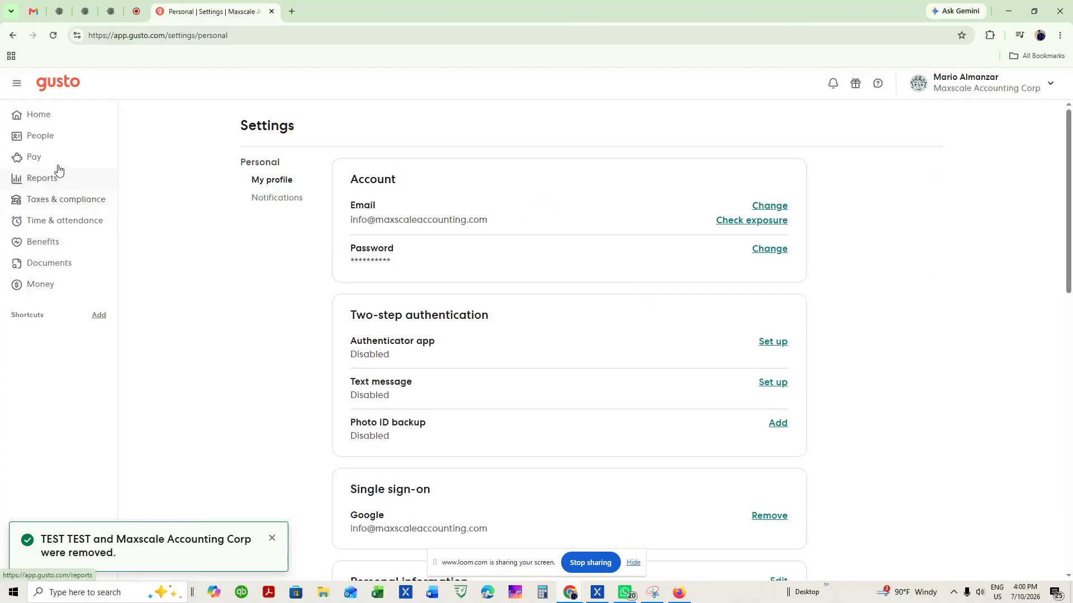
click(65, 144)
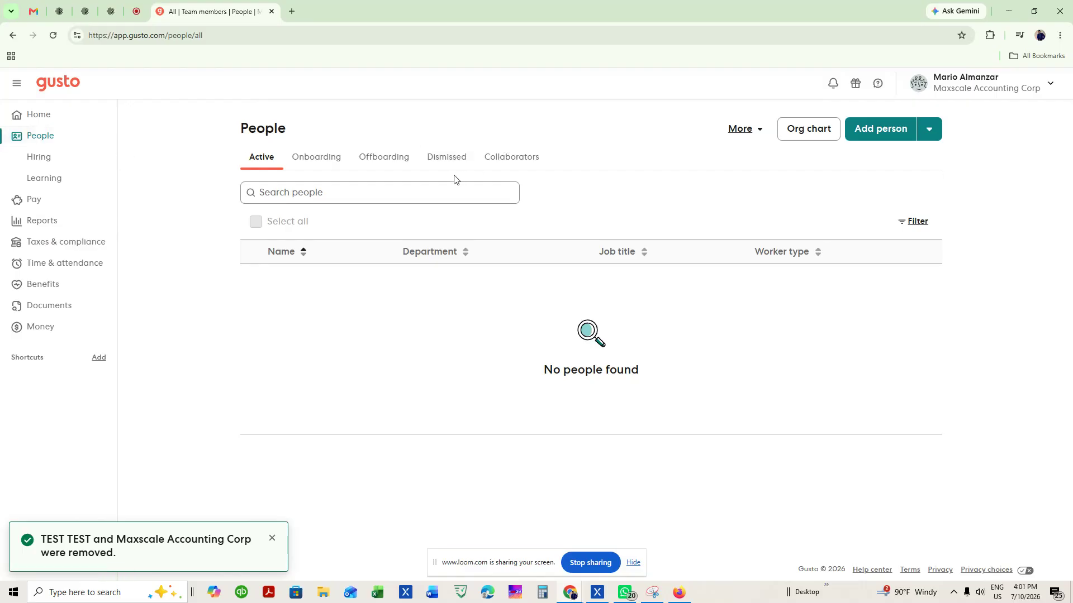
click(930, 138)
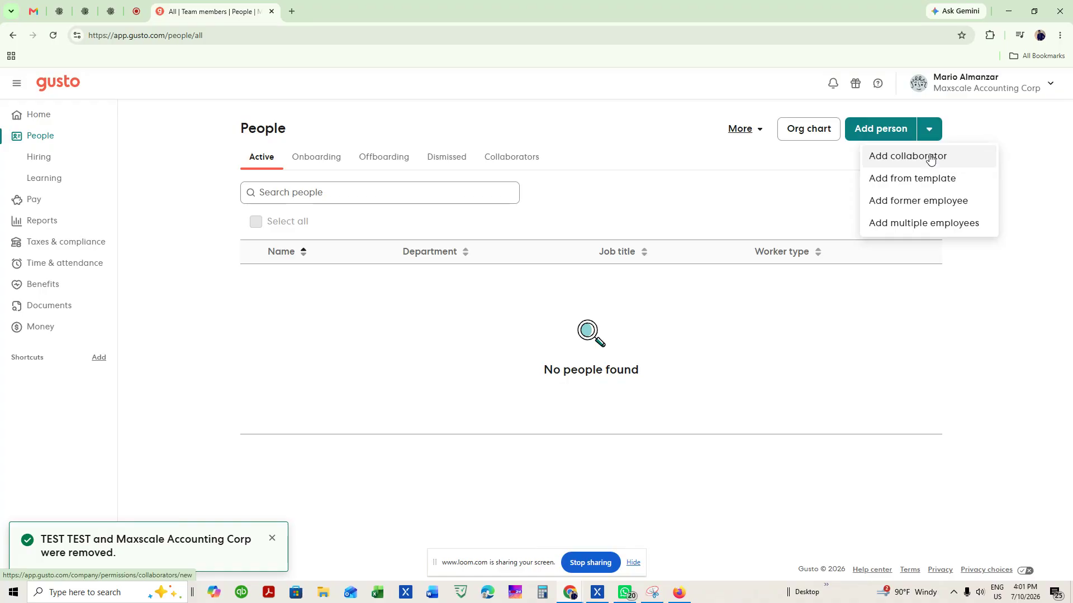
Choose Add collaborator and enter the collaborator's first and last name.
click(931, 158)
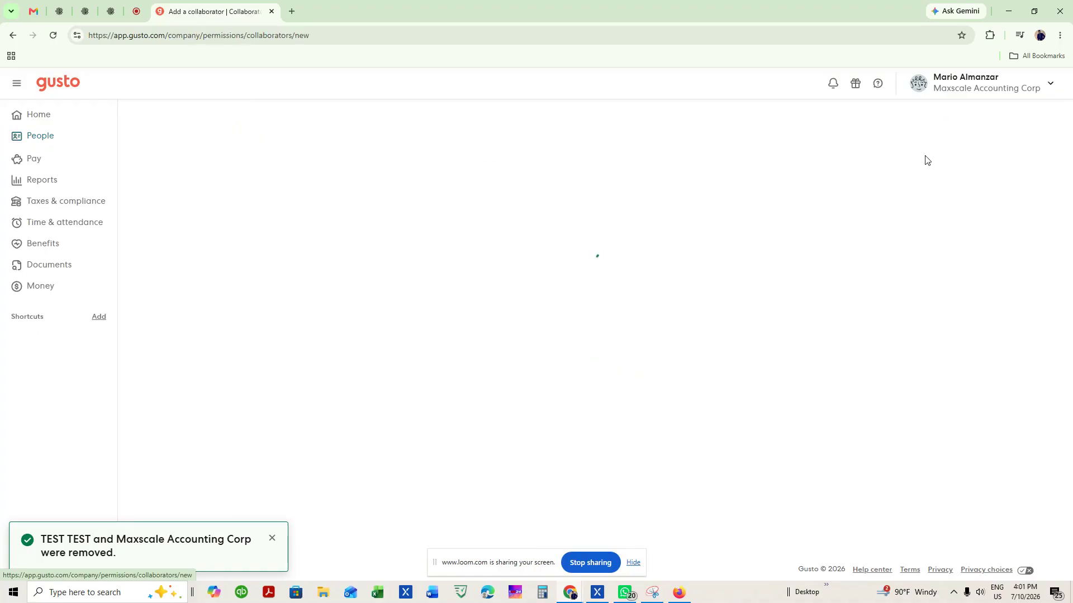
click(280, 174)
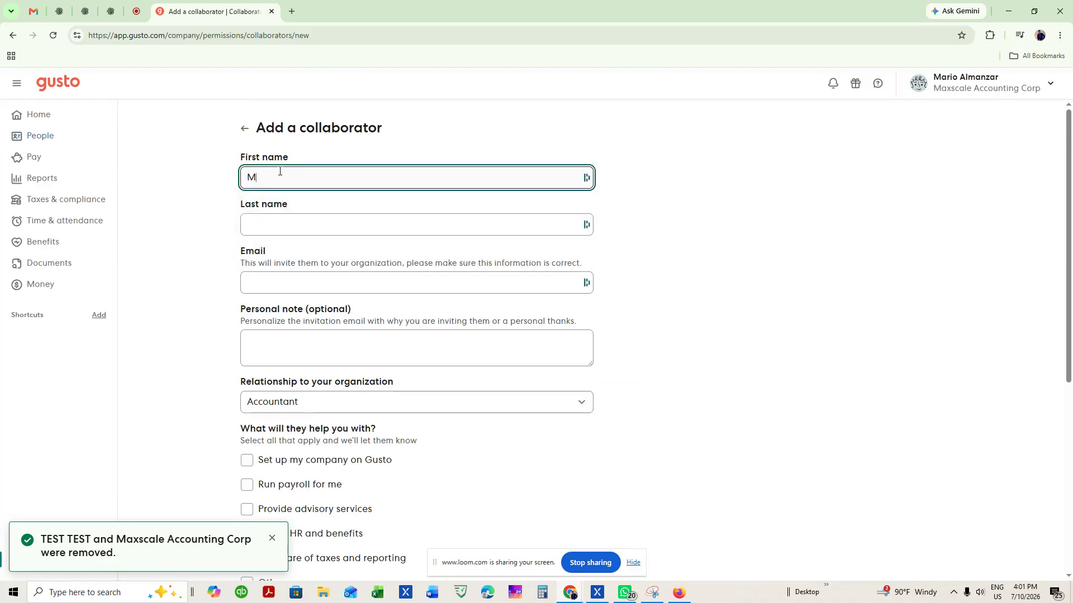
key(Tab)
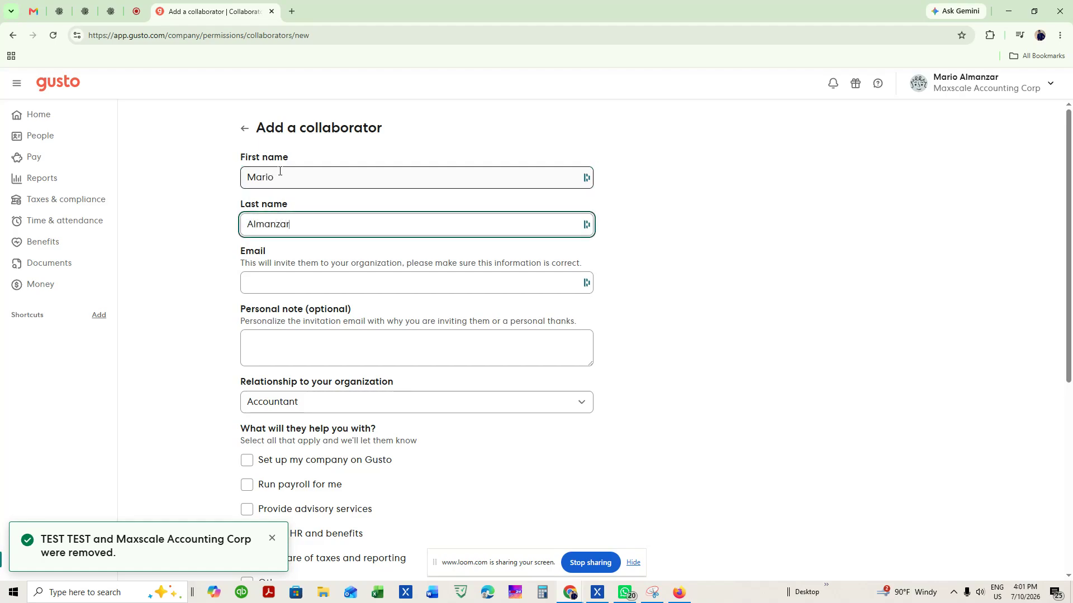
Enter the collaborator's work e-mail ending in .com and the personal note 'Note'.
key(Tab)
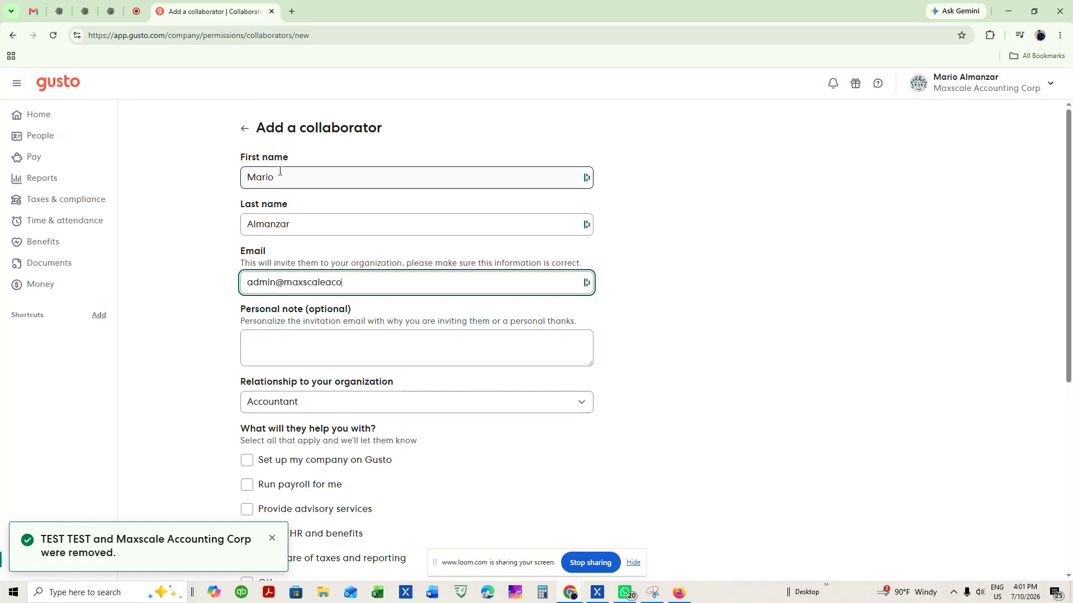
key(Tab)
text(Note)
click(388, 283)
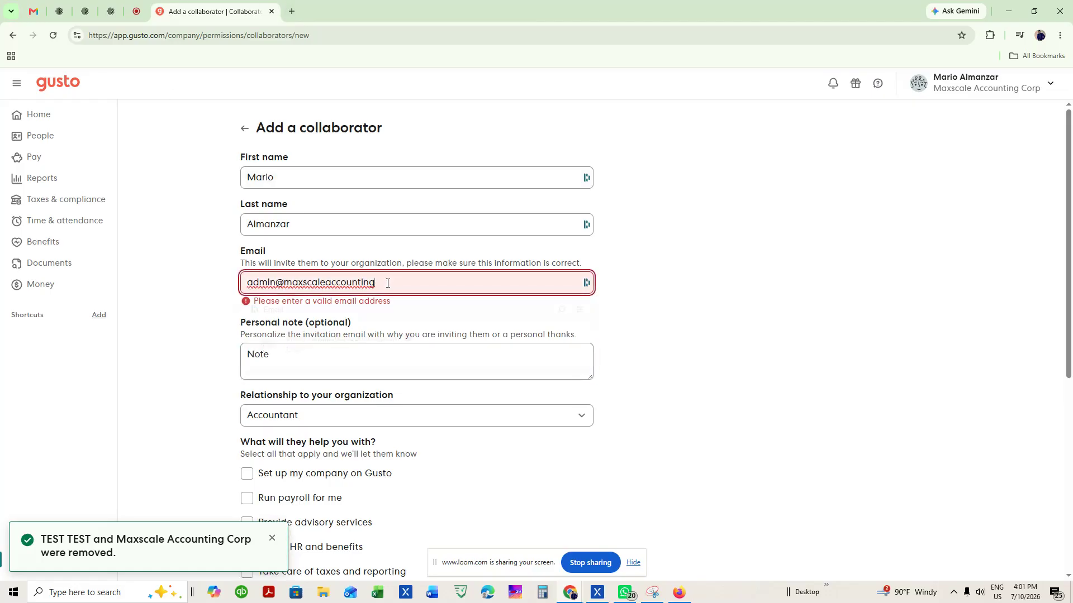
text(.com)
key(Tab)
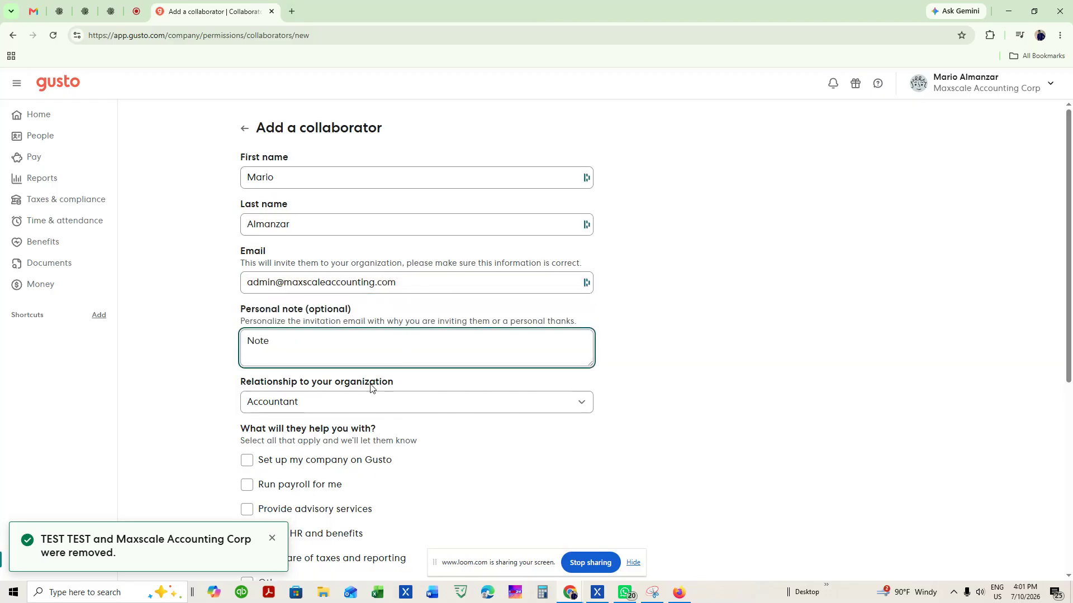
scroll(771, 462, down, 3)
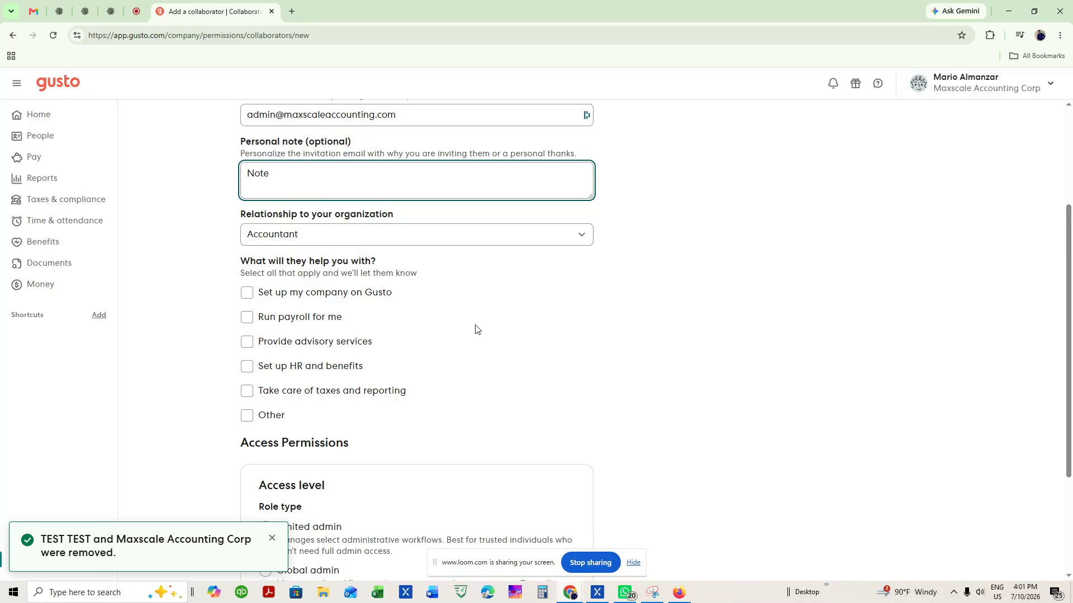
Tick Provide advisory services, Take care of taxes and reporting, and Set up my company on Gusto.
click(272, 351)
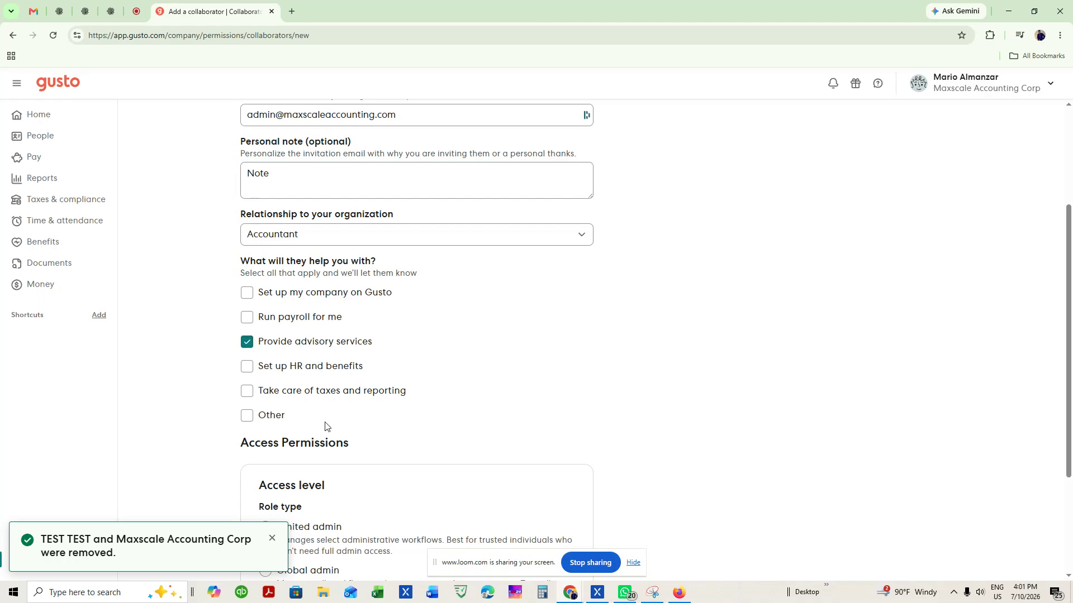
click(326, 398)
click(294, 299)
scroll(556, 397, down, 3)
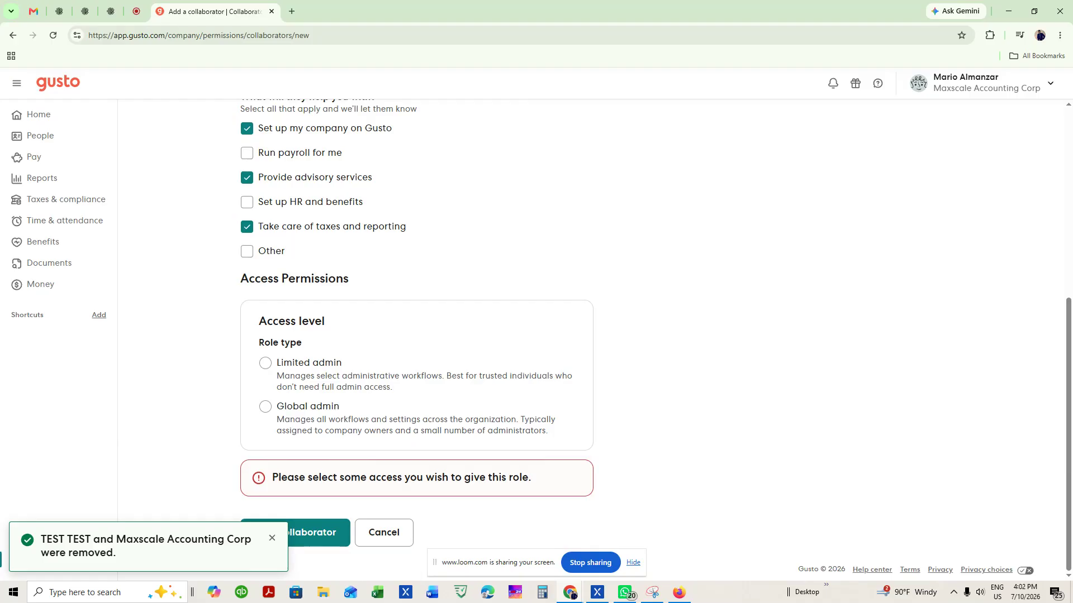
Select the Limited admin role type and give All benefits Full access.
click(266, 363)
scroll(202, 383, down, 4)
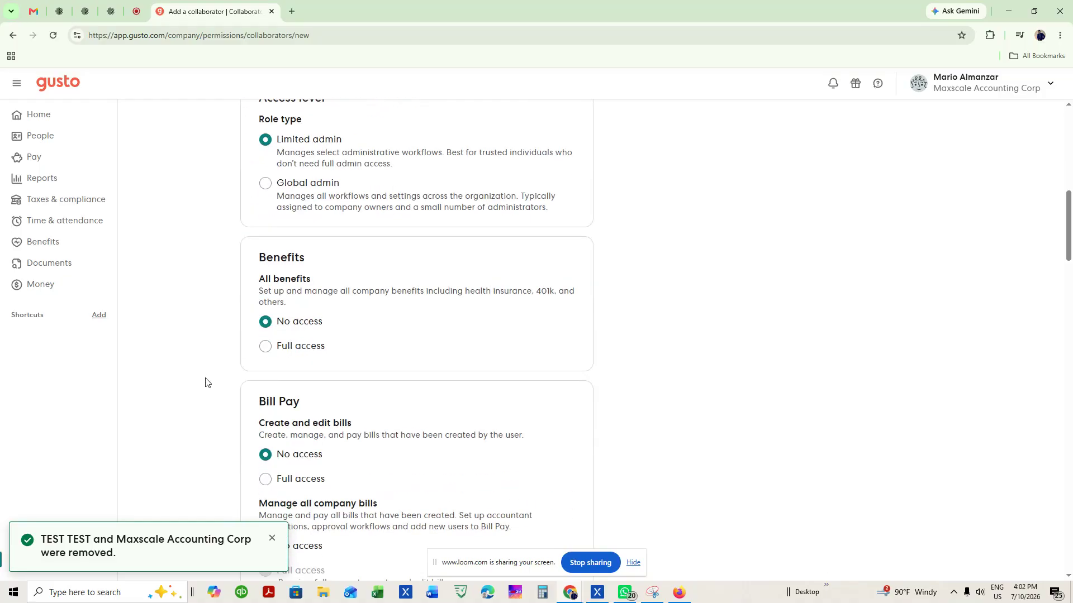
scroll(296, 358, up, 2)
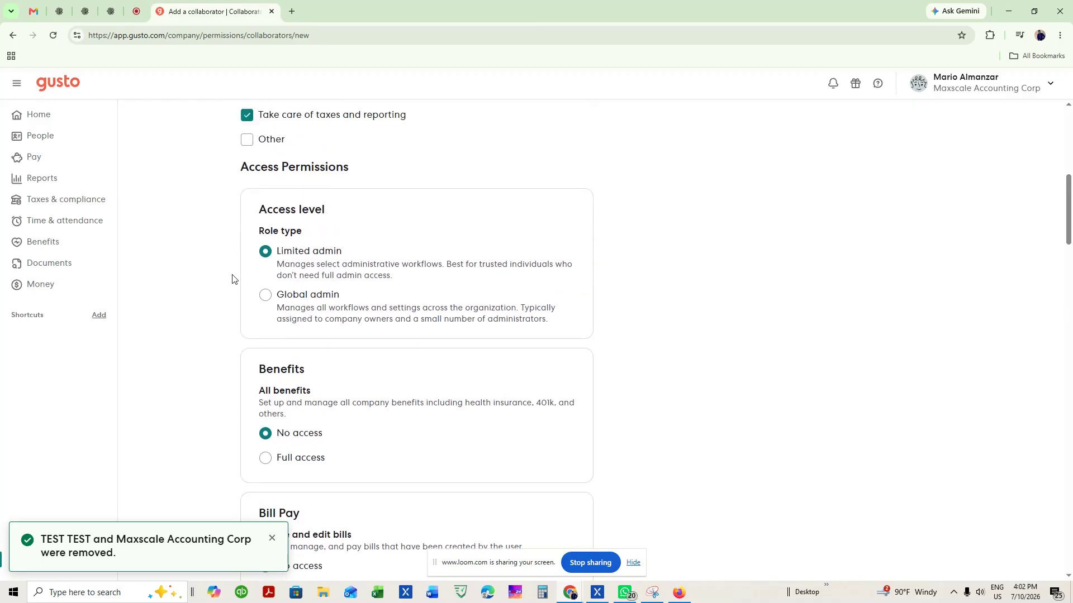
scroll(228, 318, down, 2)
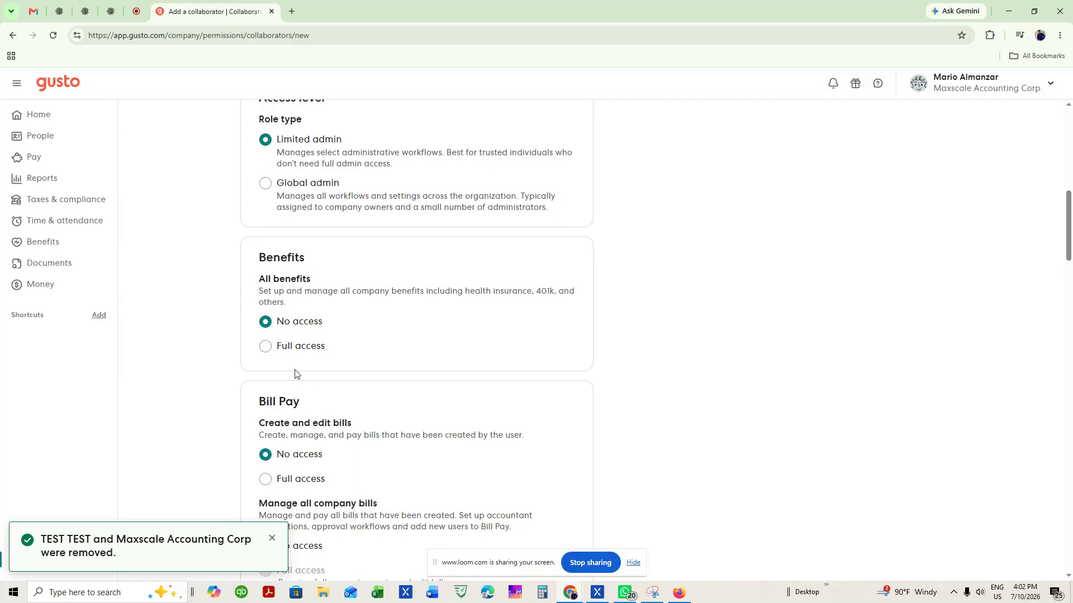
click(297, 348)
scroll(215, 360, down, 3)
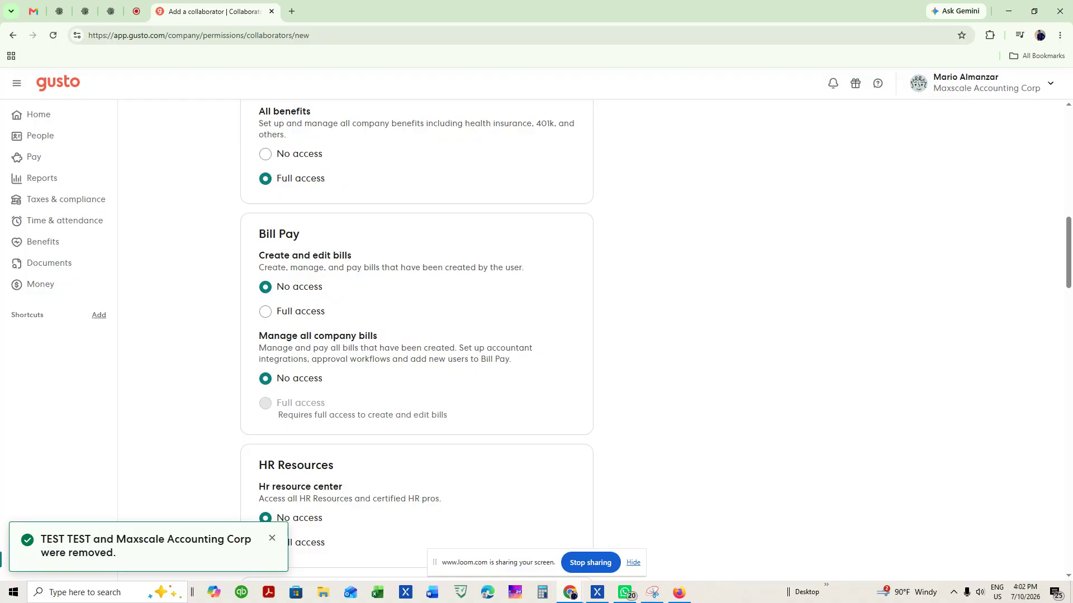
Leave both bill permissions at No access after briefly toggling them to Full access.
click(265, 311)
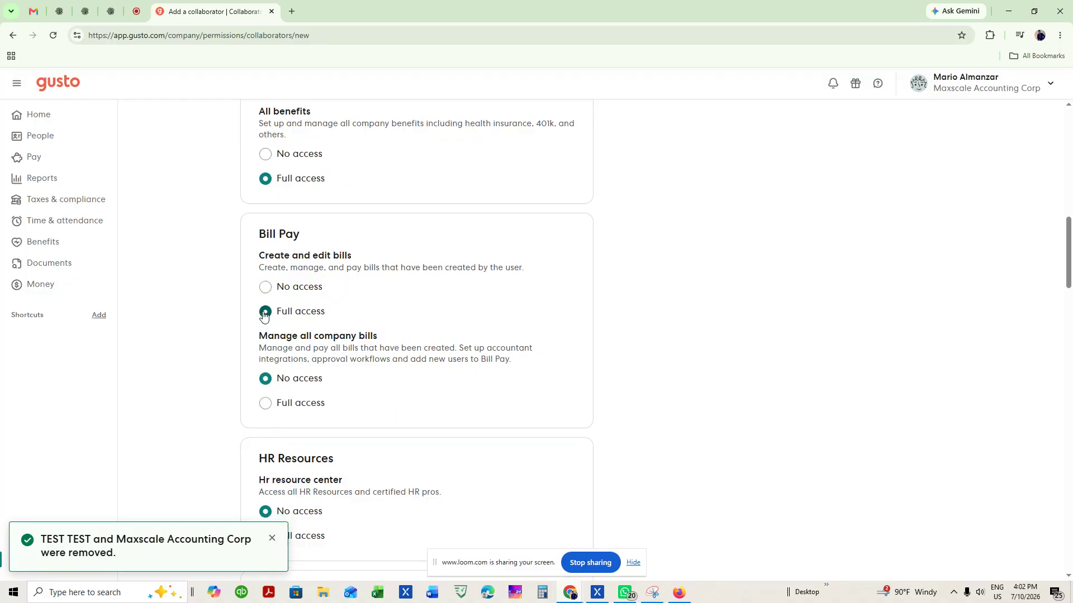
click(277, 411)
click(276, 377)
click(310, 287)
scroll(252, 300, down, 4)
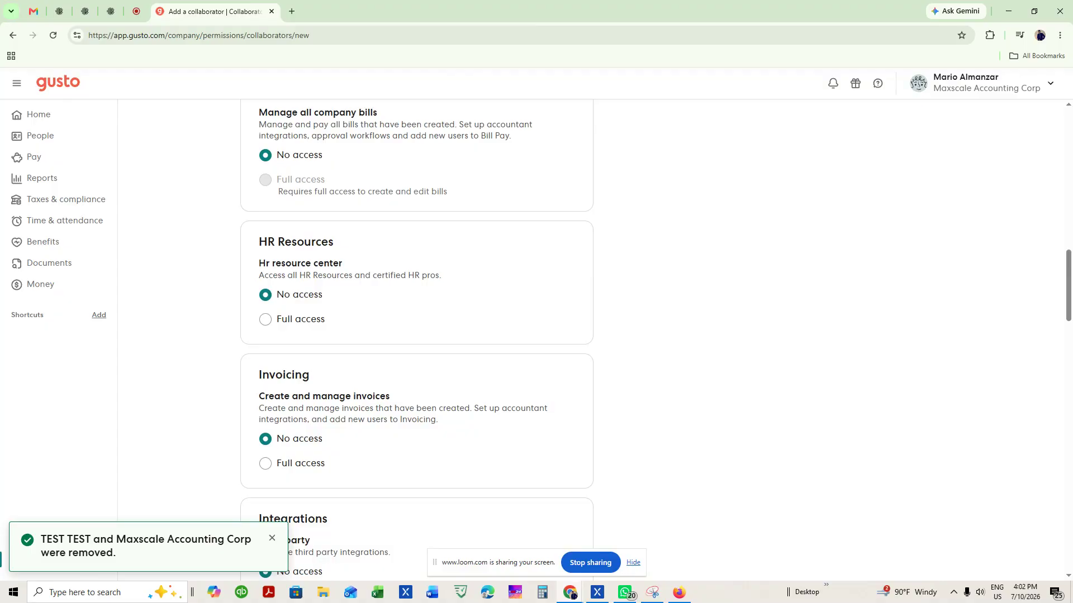
Keep the HR resource center at No access and give Invoicing Full access.
click(311, 319)
click(302, 295)
scroll(431, 304, down, 3)
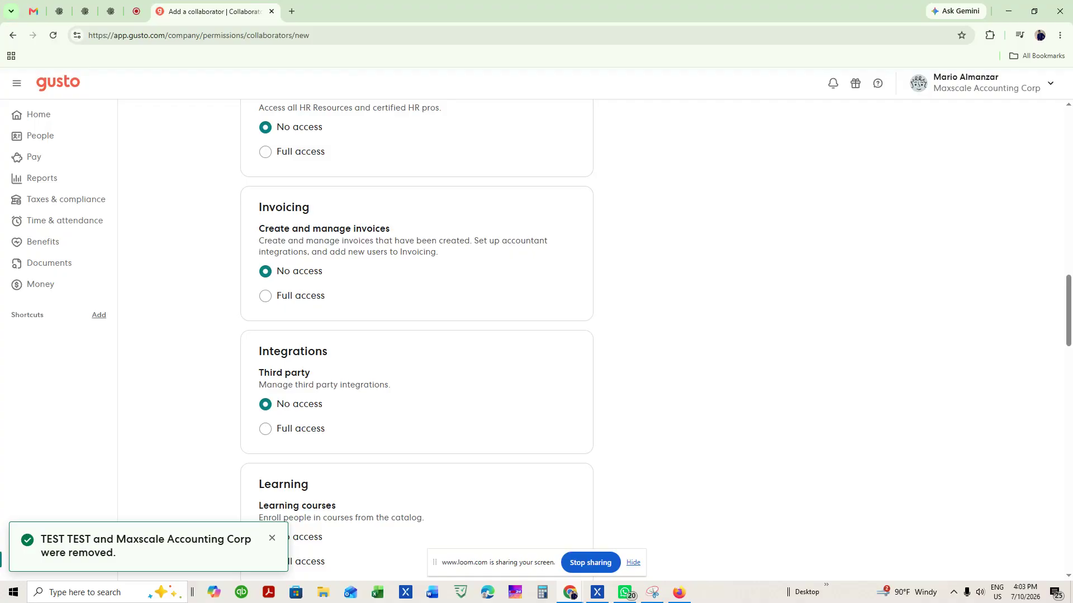
click(295, 308)
Give Third party integrations Full access and set Invoicing back to No access.
click(306, 437)
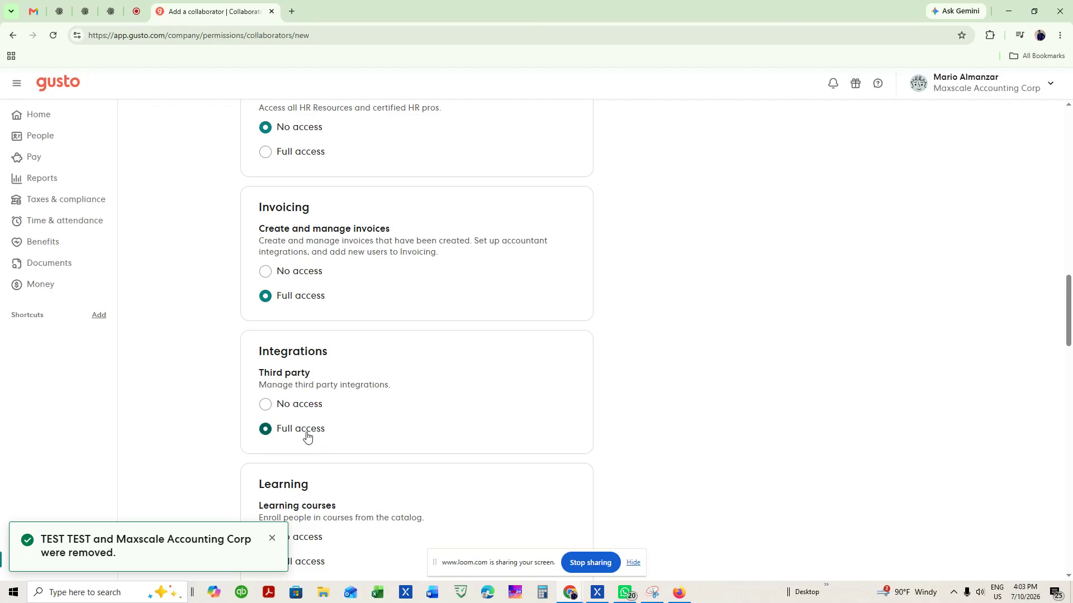
click(265, 272)
scroll(183, 285, down, 2)
scroll(349, 230, up, 1)
scroll(223, 276, down, 1)
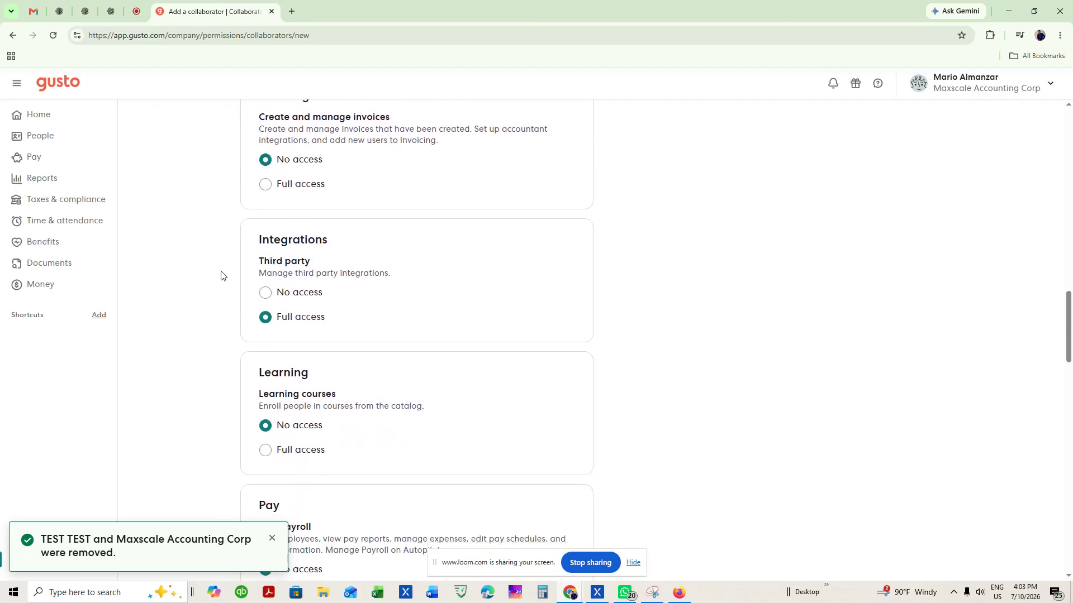
scroll(243, 288, down, 2)
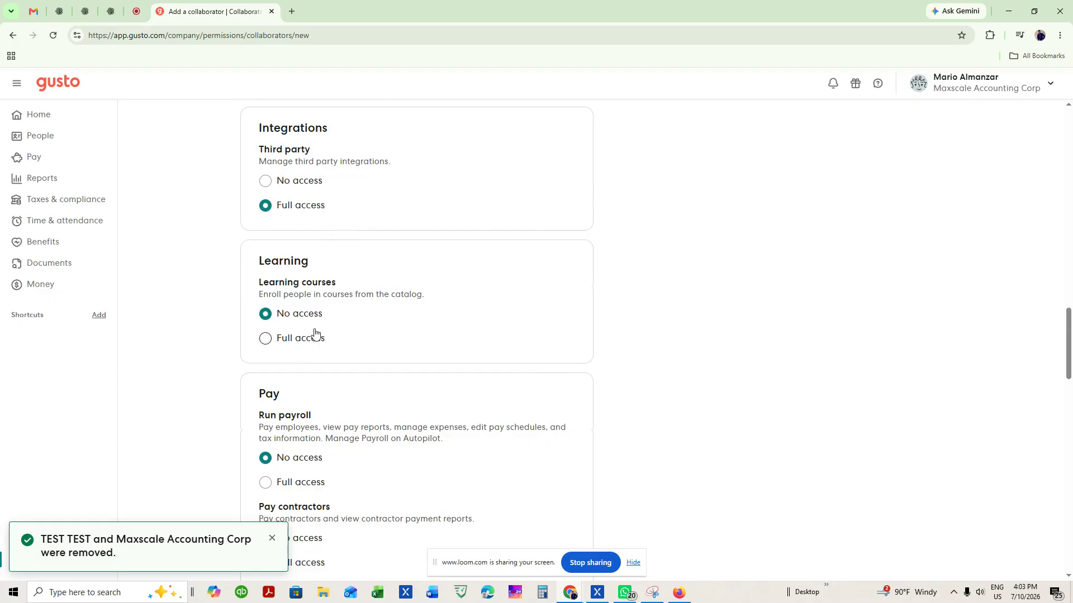
Grant Full access to Accounting integrations.
scroll(221, 333, down, 2)
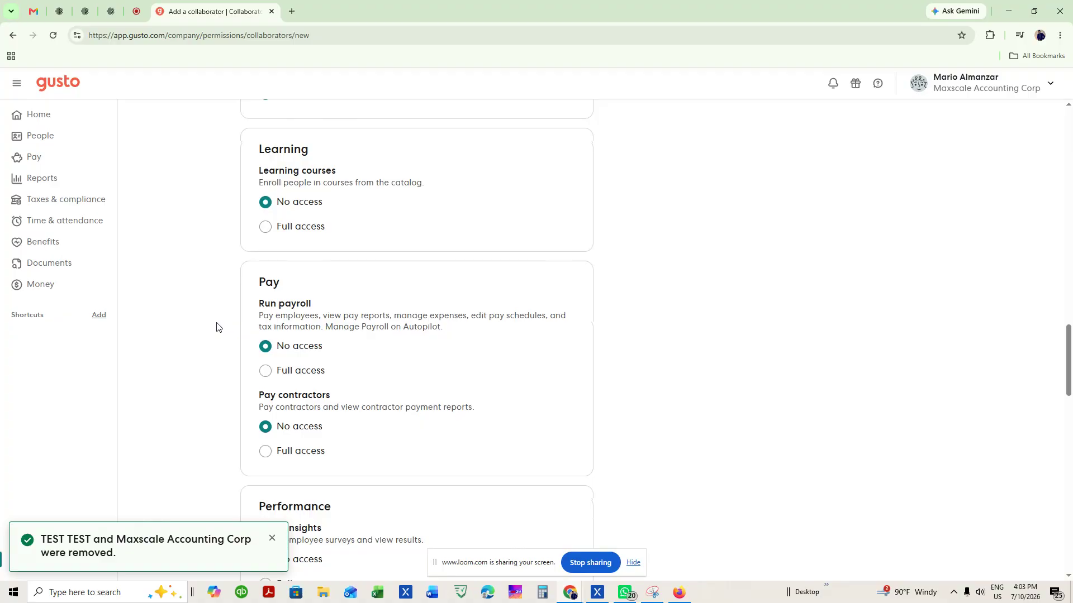
scroll(214, 358, down, 1)
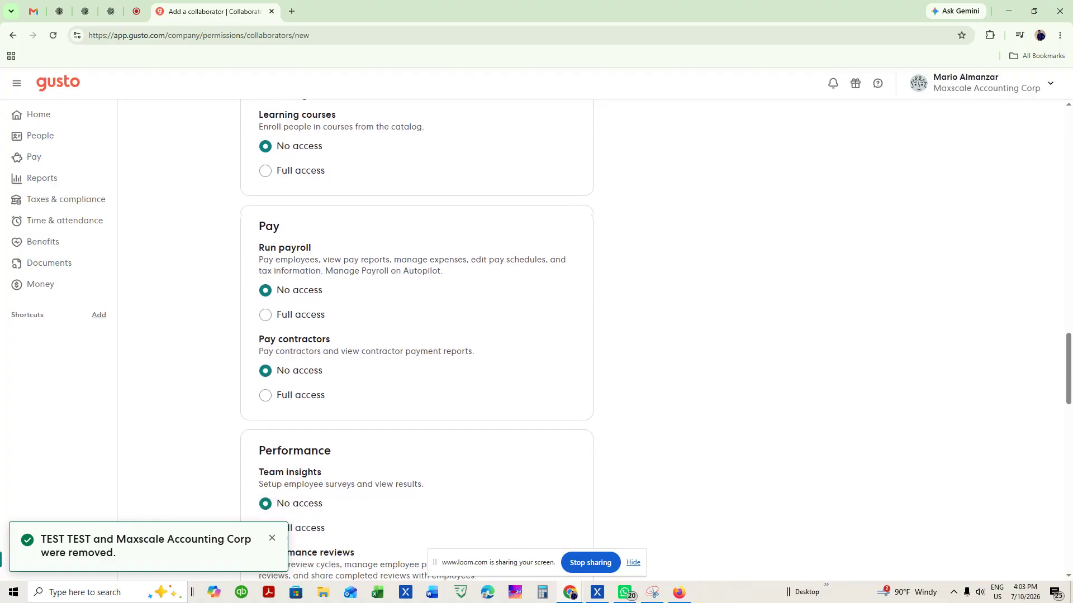
scroll(383, 387, down, 3)
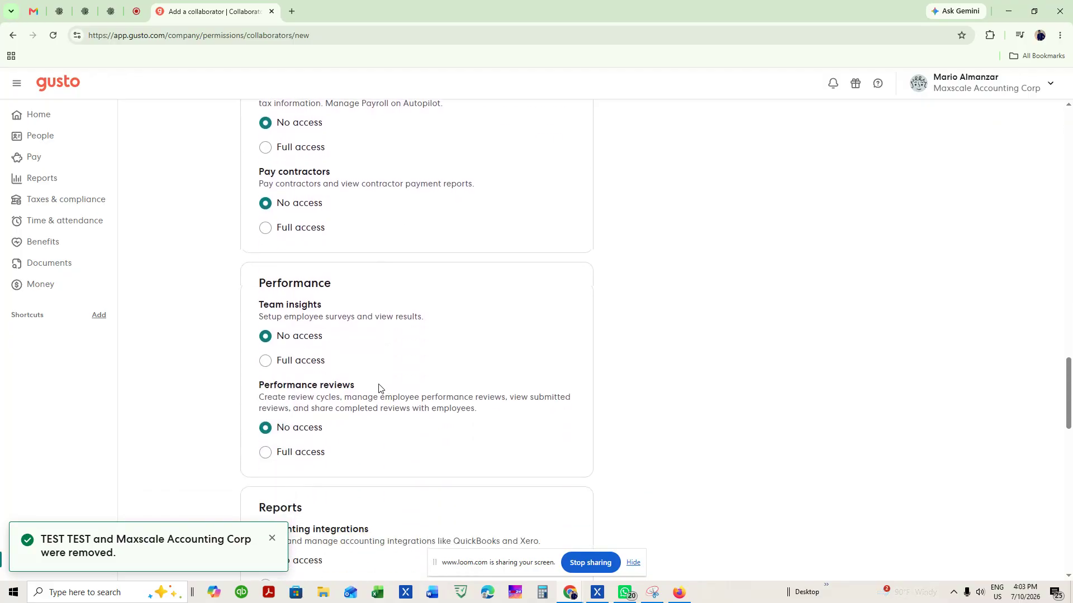
scroll(376, 387, down, 1)
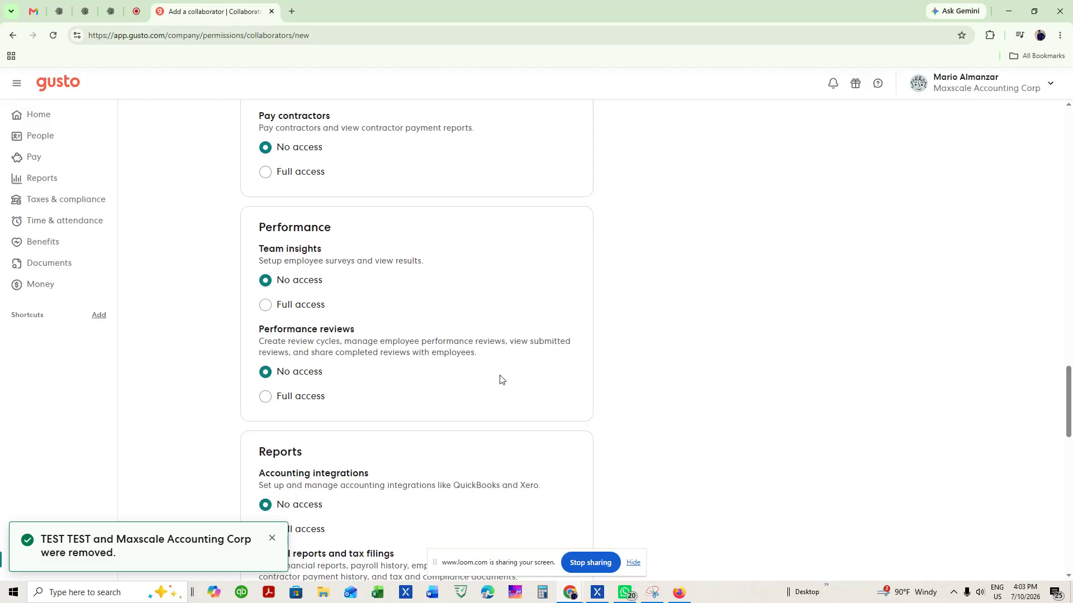
scroll(503, 377, down, 3)
scroll(492, 379, up, 2)
scroll(479, 381, down, 1)
click(300, 421)
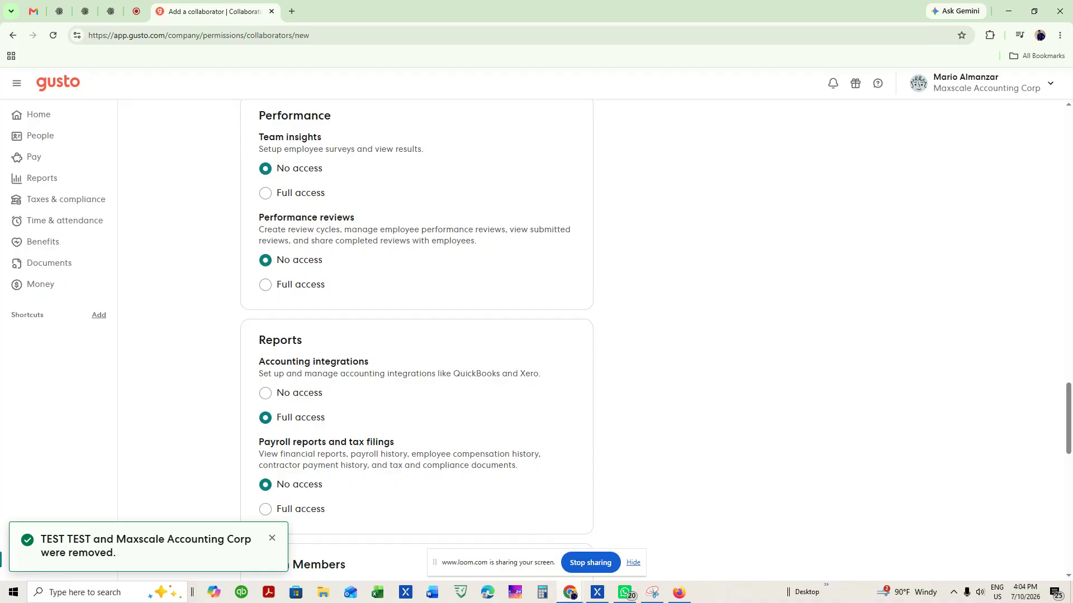
scroll(586, 316, down, 3)
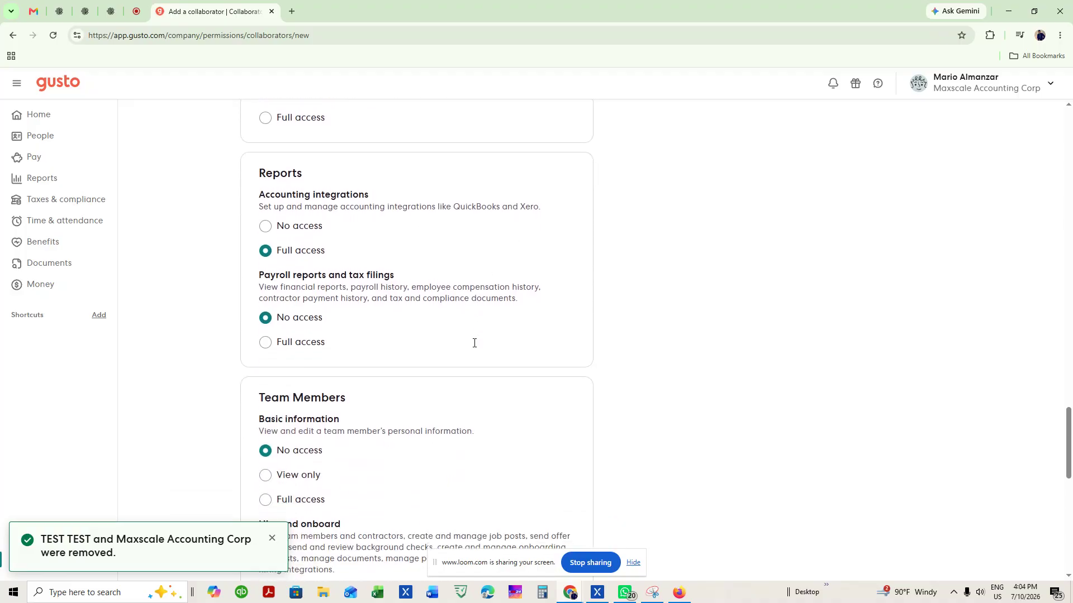
scroll(481, 343, up, 1)
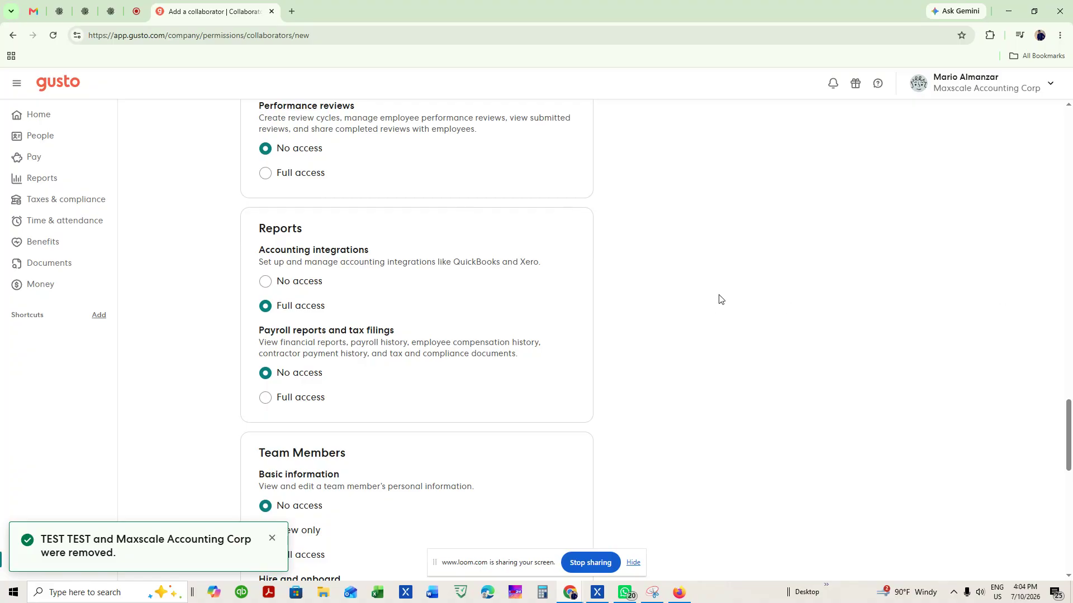
scroll(262, 397, down, 1)
Give Payroll reports and tax filings Full access and team Basic information View only.
click(279, 343)
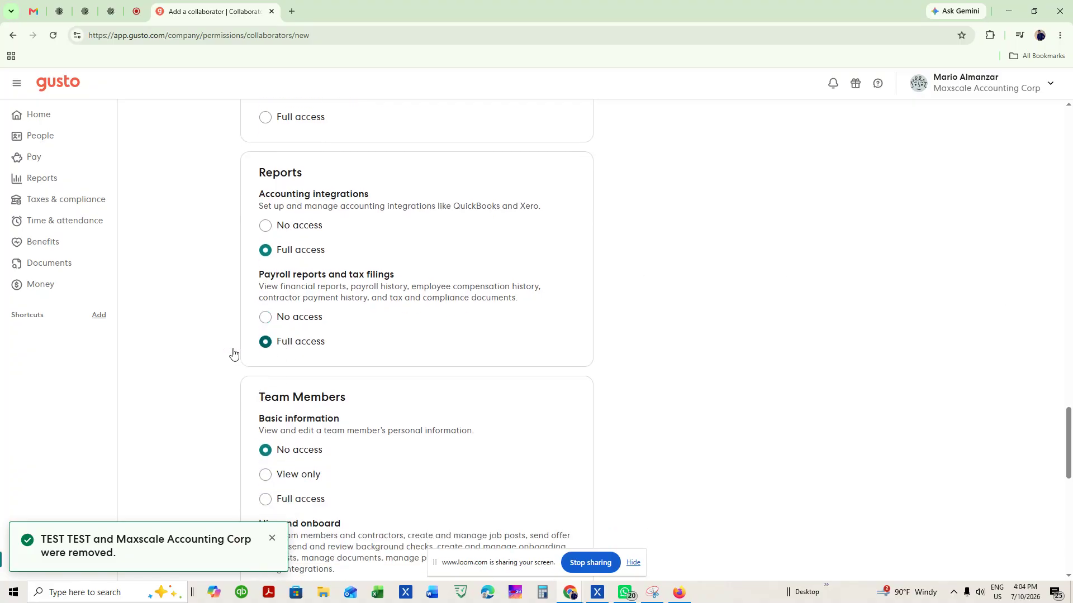
scroll(196, 350, down, 3)
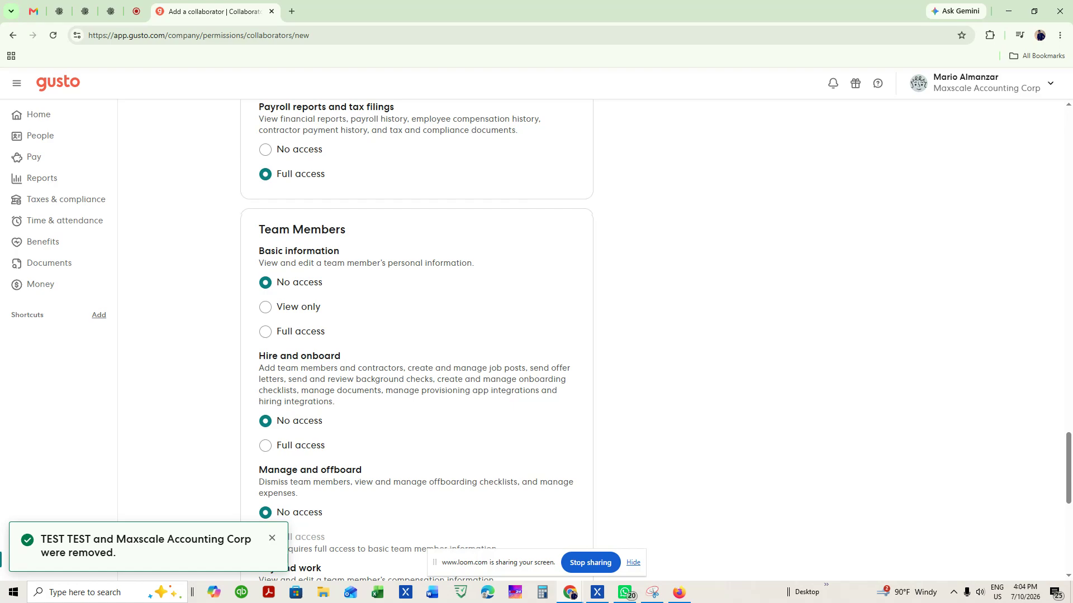
click(308, 316)
scroll(614, 346, down, 3)
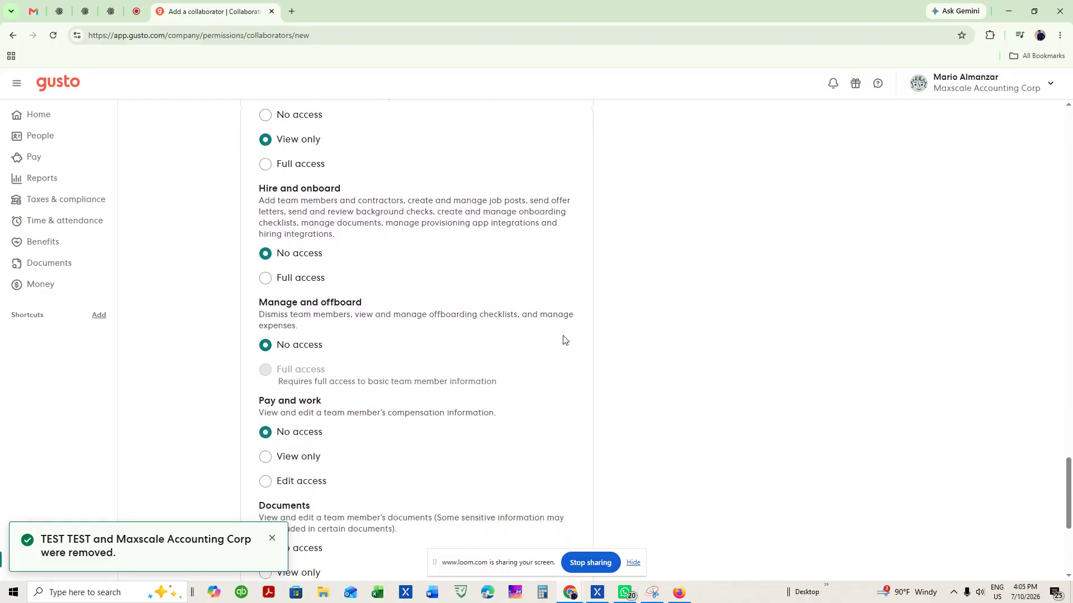
scroll(563, 339, down, 1)
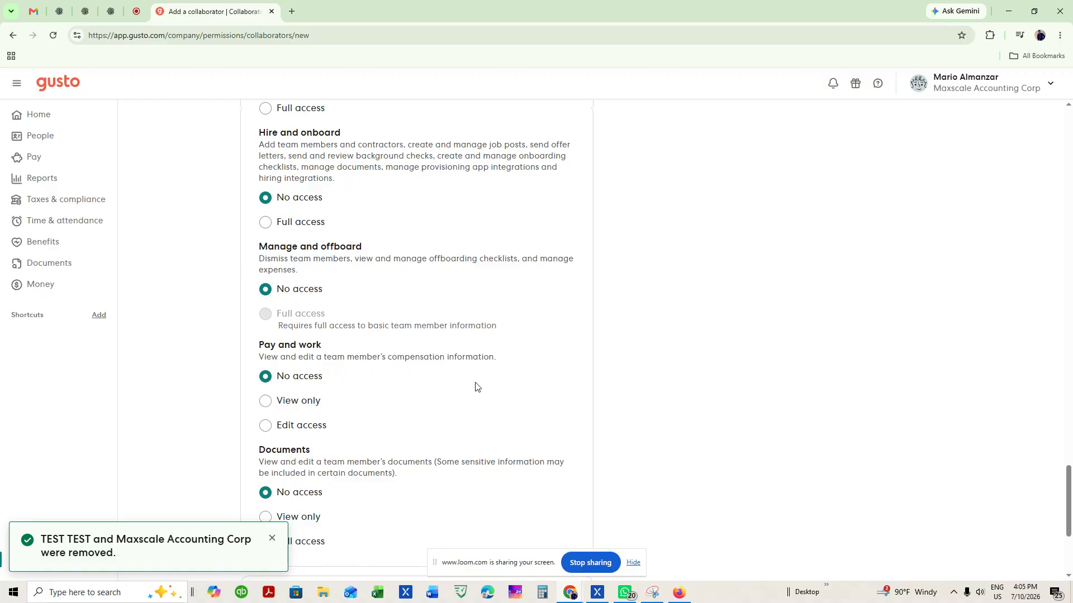
Set team members' Pay and work and Documents to View only.
click(311, 405)
scroll(431, 414, down, 3)
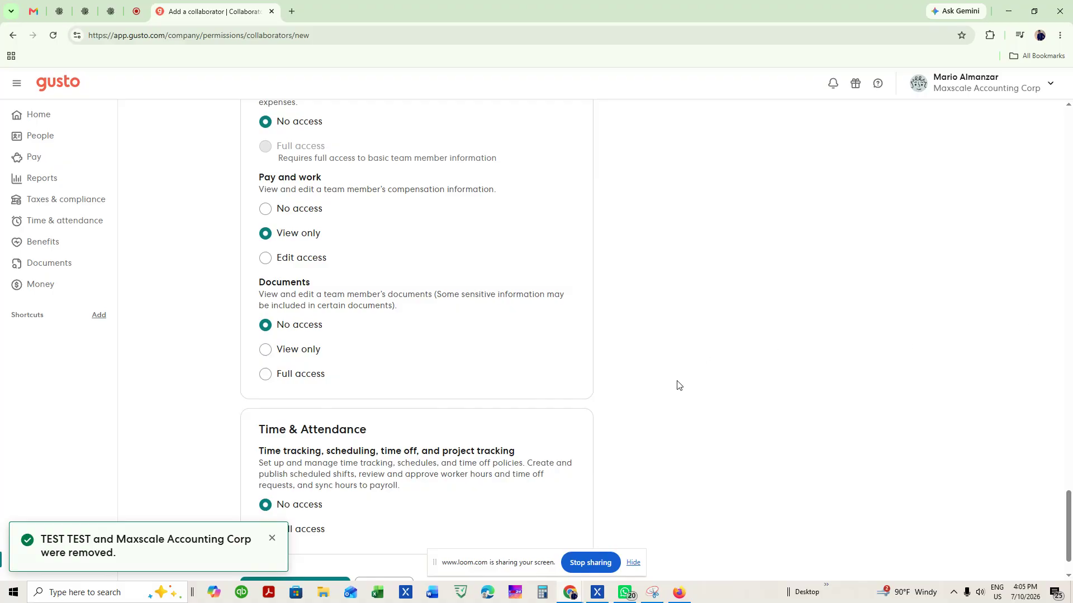
scroll(447, 416, down, 1)
click(298, 293)
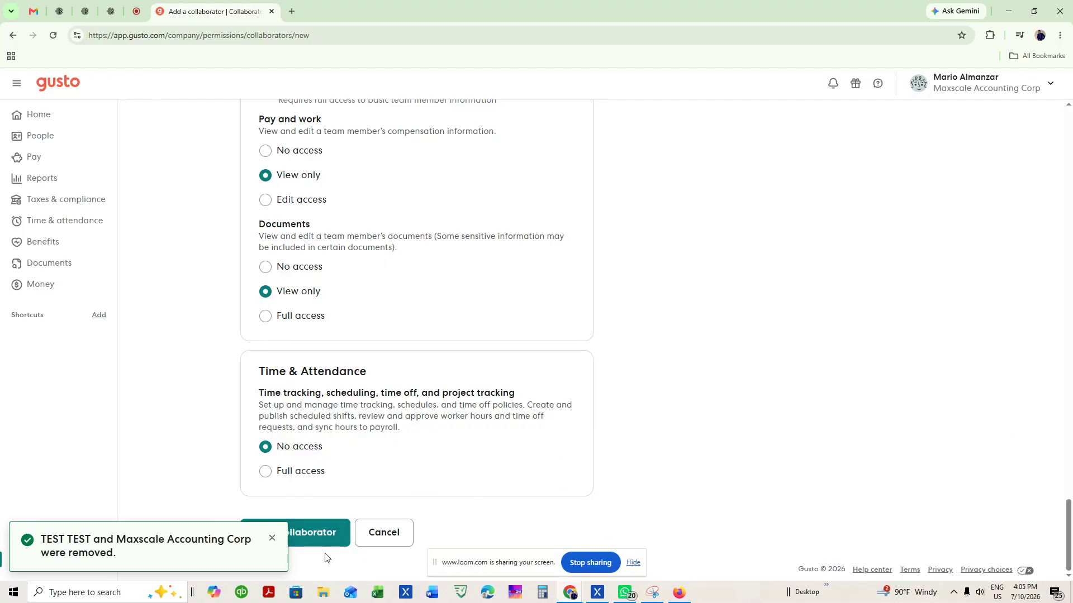
Dismiss the notification and save the new collaborator.
click(272, 538)
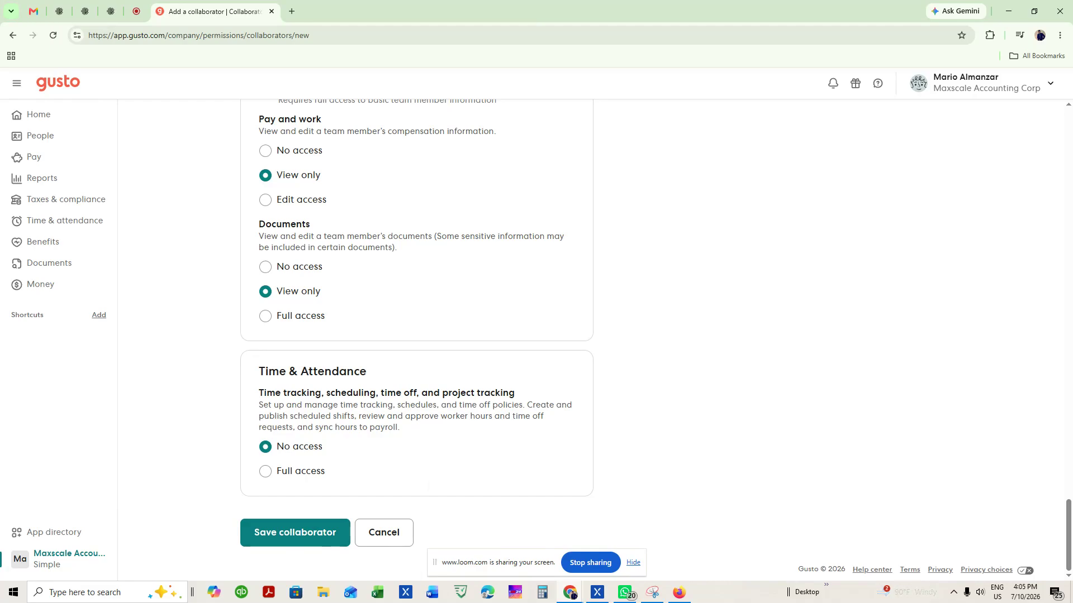
click(297, 538)
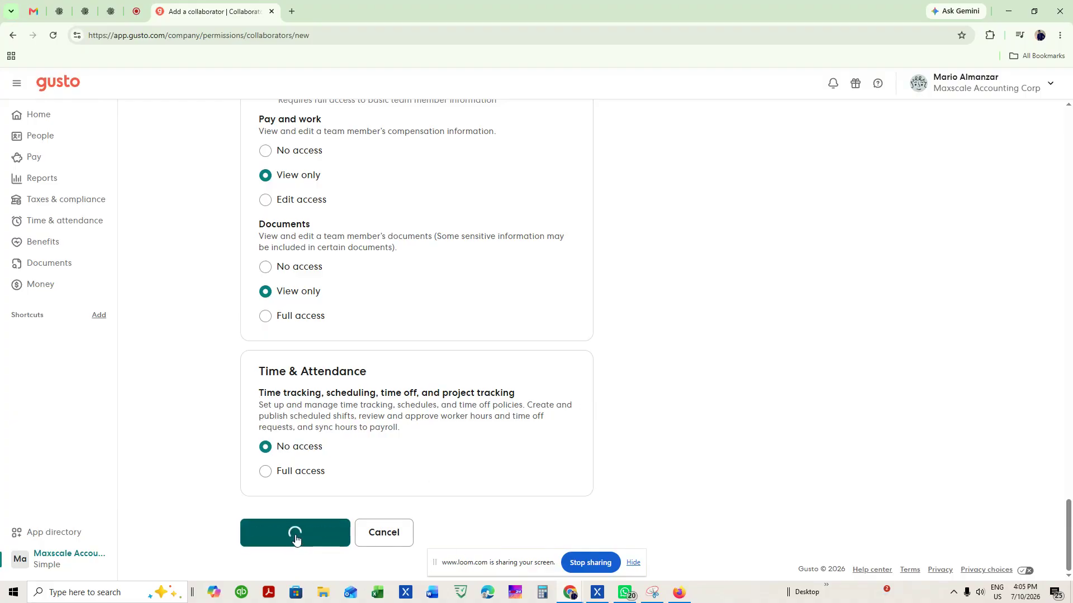